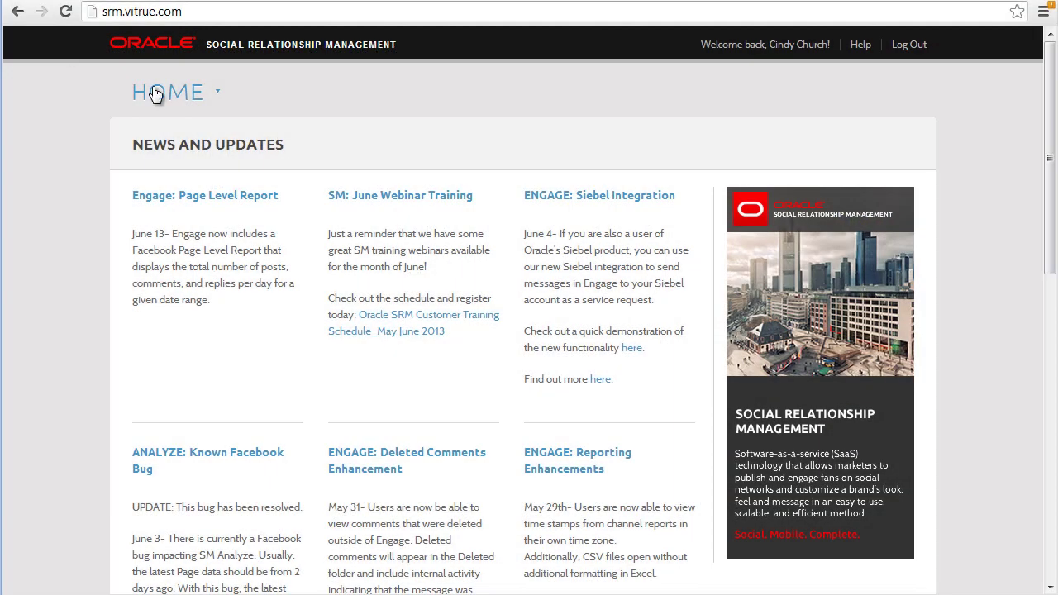
# Choose Listen & Analyze from the Home menu to show the Facebook fans dashboard
pyautogui.click(156, 93)
pyautogui.click(153, 153)
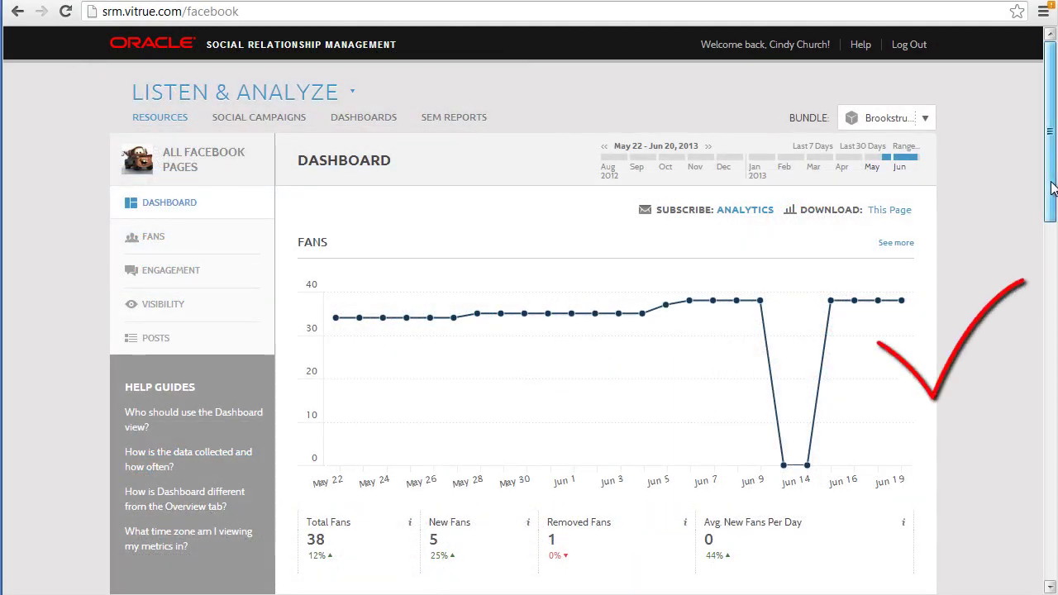
pyautogui.moveTo(1052, 188); pyautogui.dragTo(1053, 538)
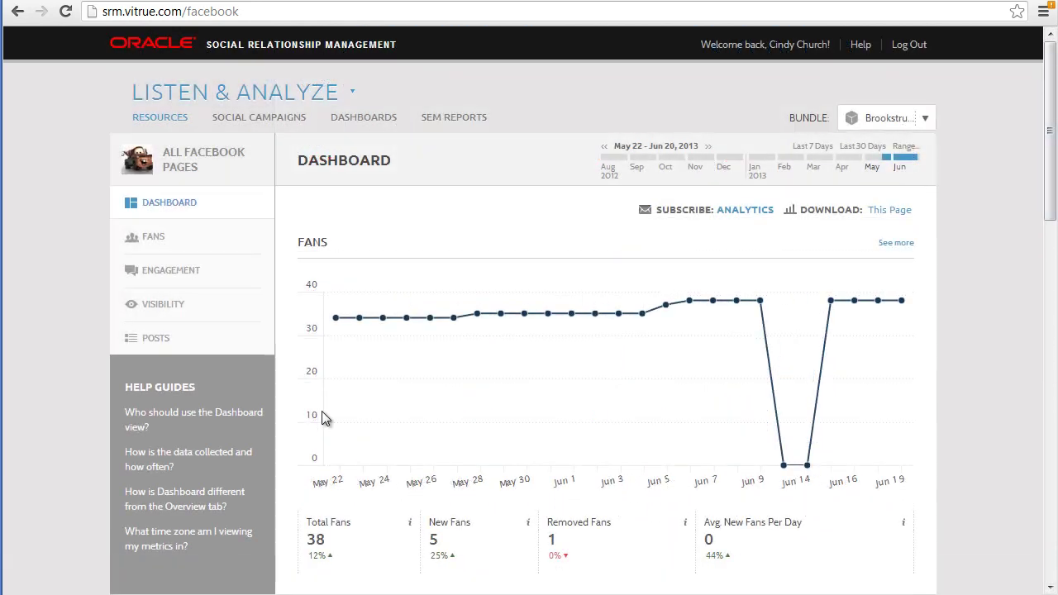
# Open Fans Overview and review the New Fans chart's metric list, leaving it unchanged
pyautogui.click(154, 239)
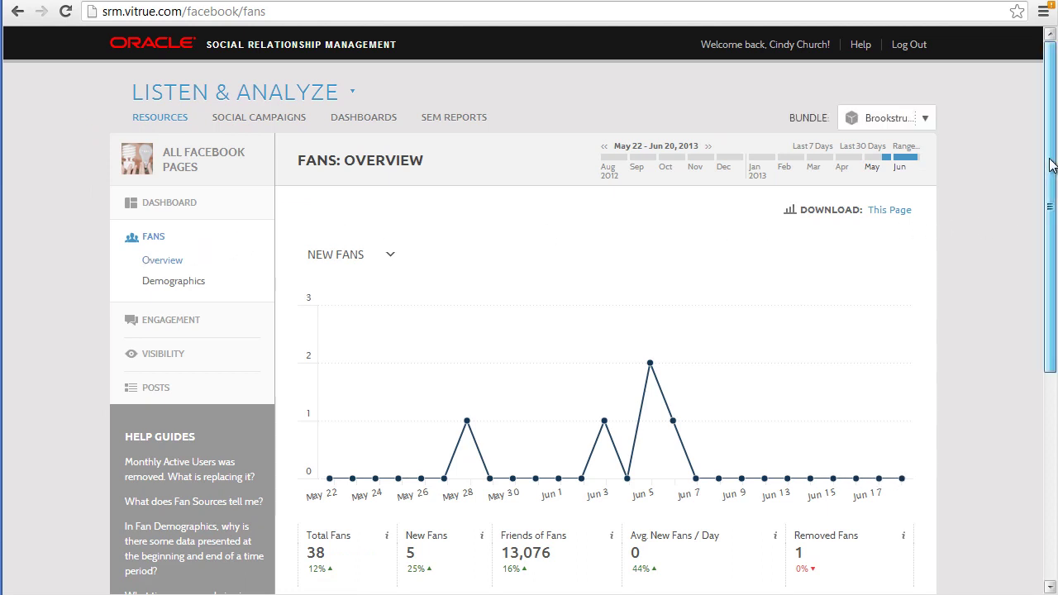
pyautogui.moveTo(1051, 165); pyautogui.dragTo(1049, 231)
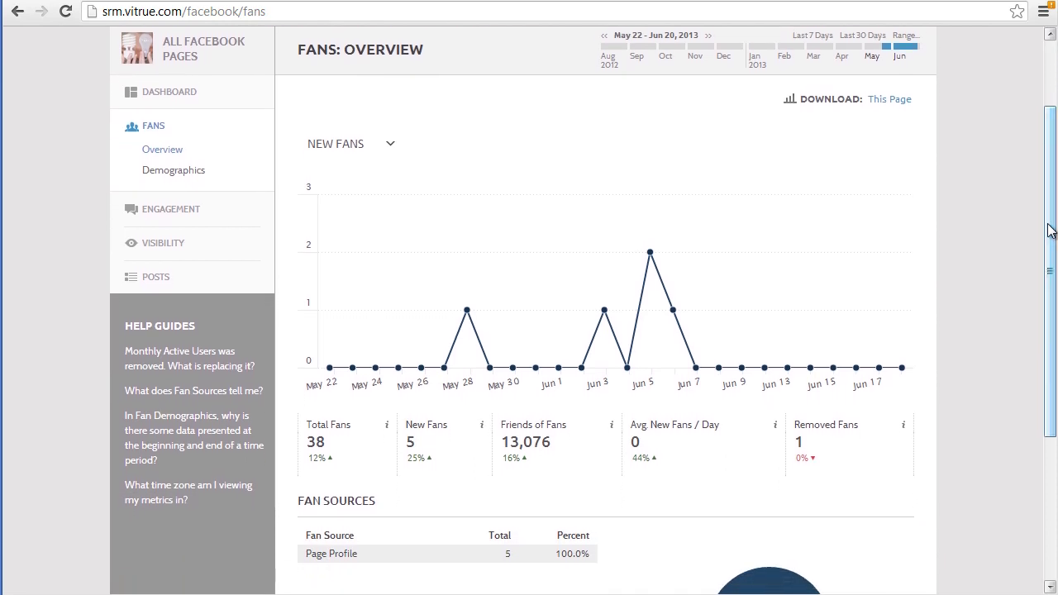
pyautogui.click(390, 146)
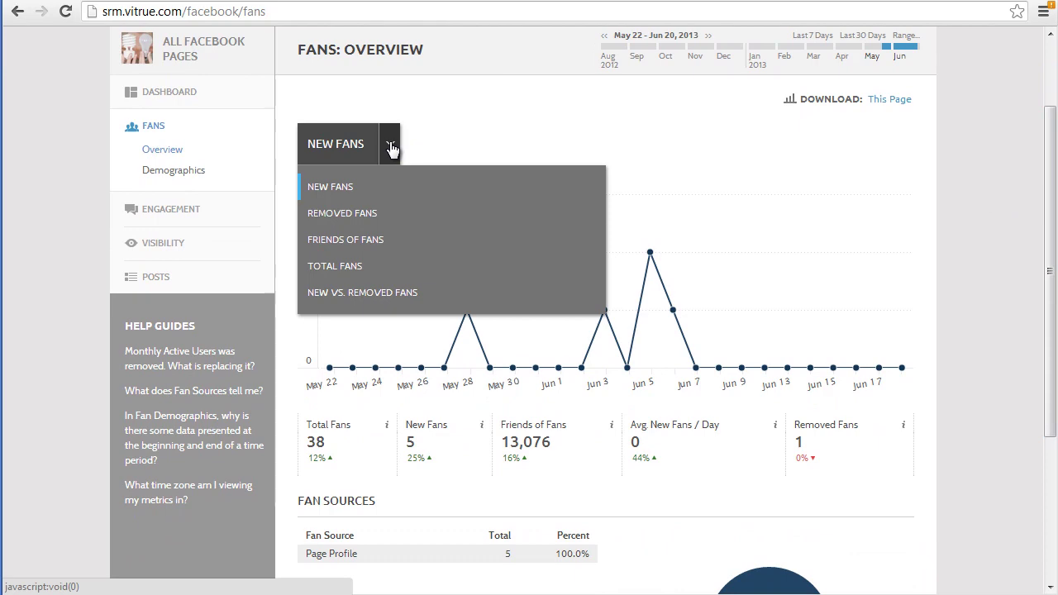
pyautogui.click(391, 147)
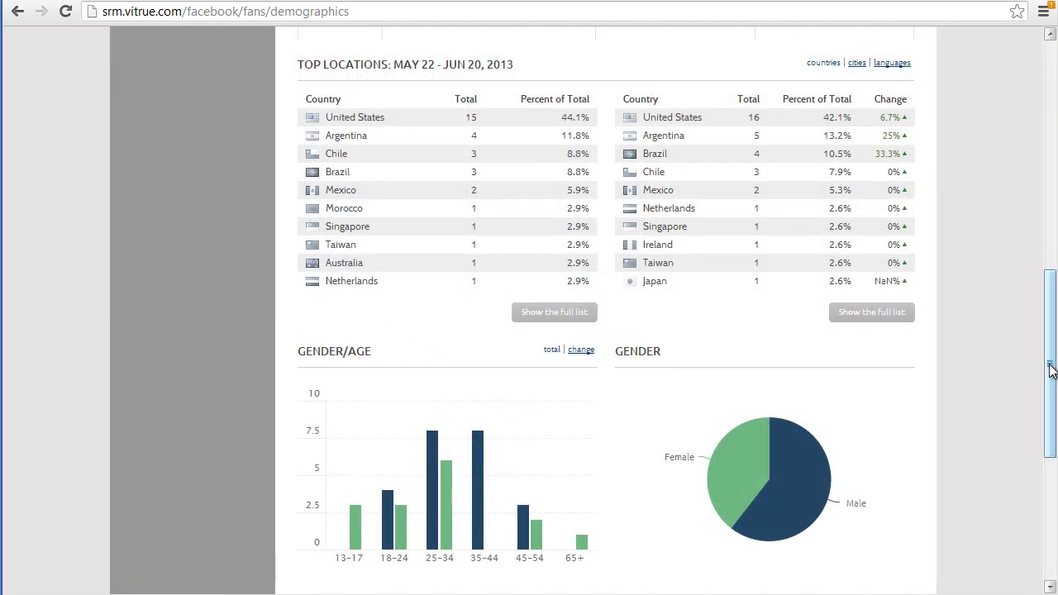
# Scroll through the Fans Demographics map, top-country tables and gender charts
pyautogui.moveTo(1051, 371); pyautogui.dragTo(1051, 474)
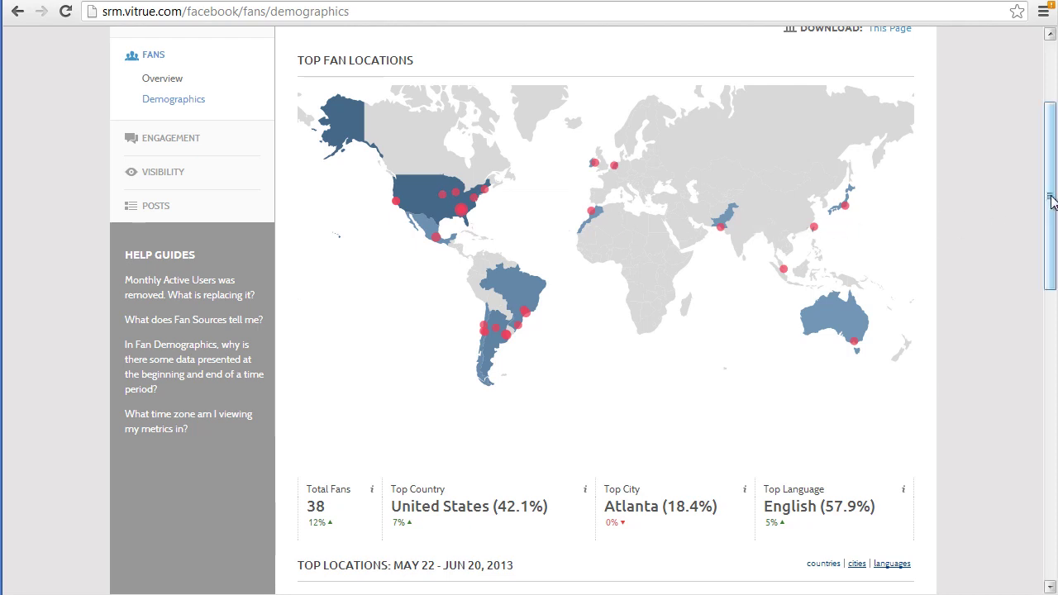
pyautogui.moveTo(1052, 201); pyautogui.dragTo(1052, 369)
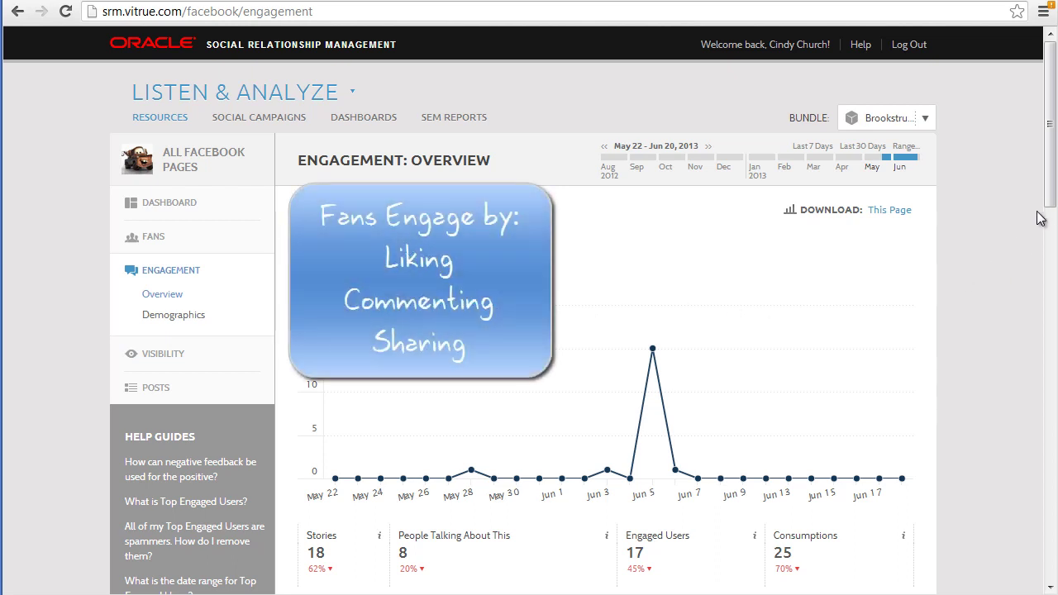
# Scroll the Engagement Overview and list the Page Stories chart's alternative metrics
pyautogui.moveTo(1046, 170); pyautogui.dragTo(1048, 212)
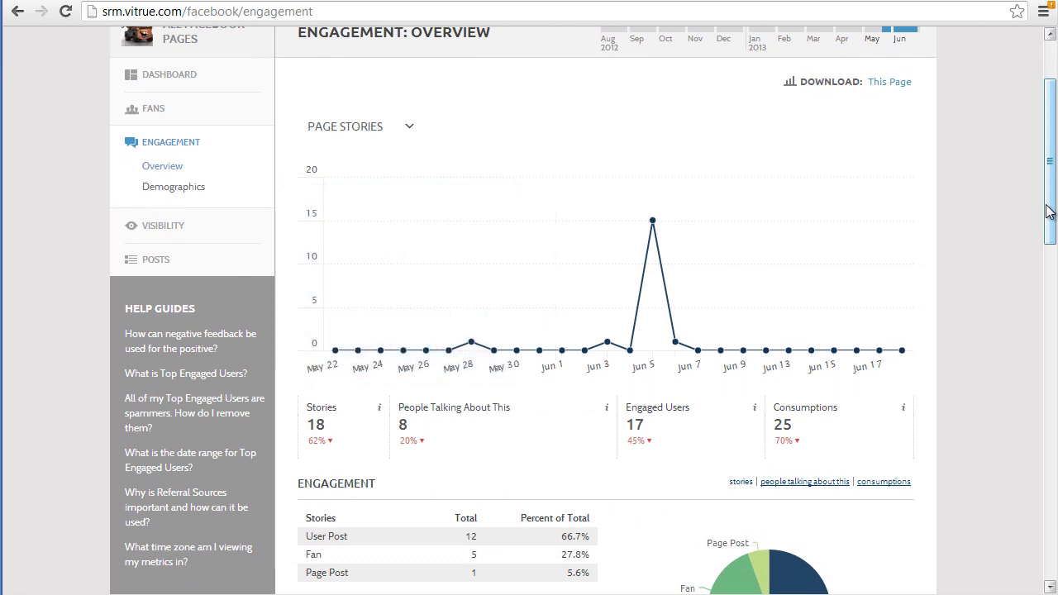
pyautogui.click(408, 129)
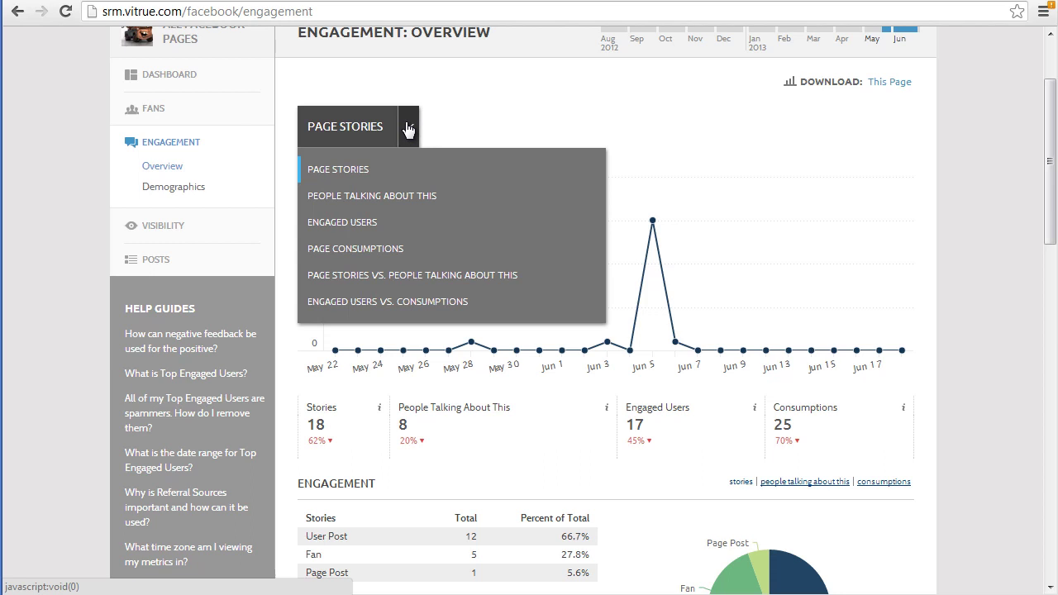
pyautogui.click(408, 129)
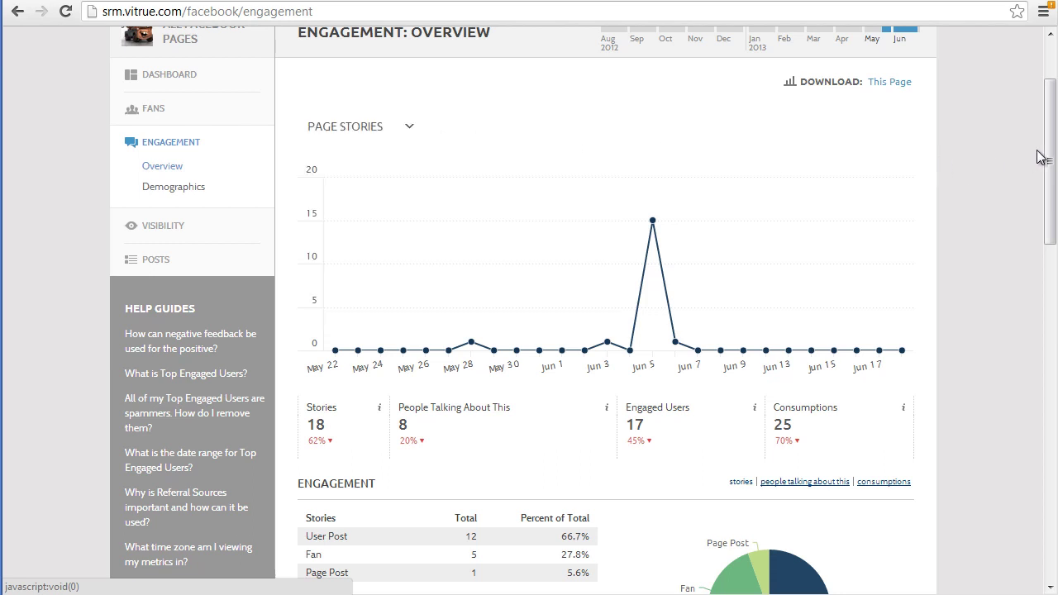
pyautogui.moveTo(1050, 149); pyautogui.dragTo(1052, 331)
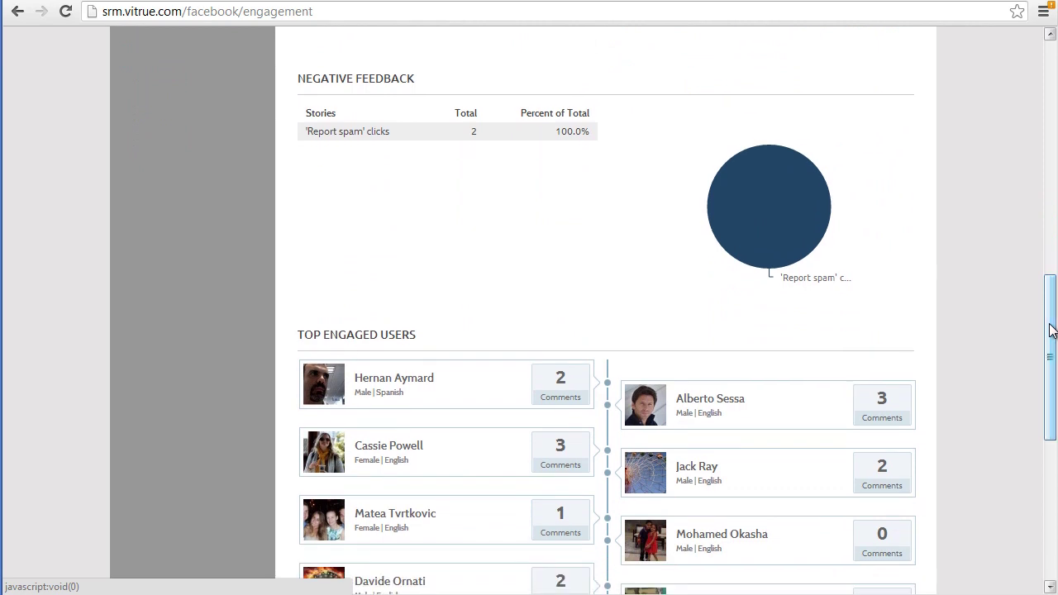
pyautogui.moveTo(1051, 323); pyautogui.dragTo(1052, 399)
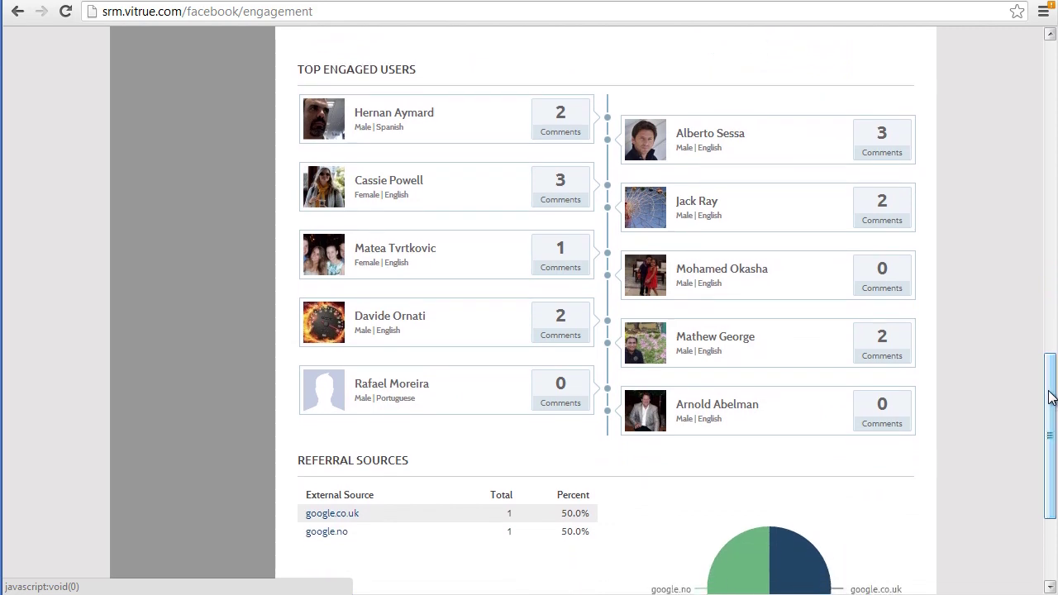
pyautogui.moveTo(1051, 394); pyautogui.dragTo(1051, 447)
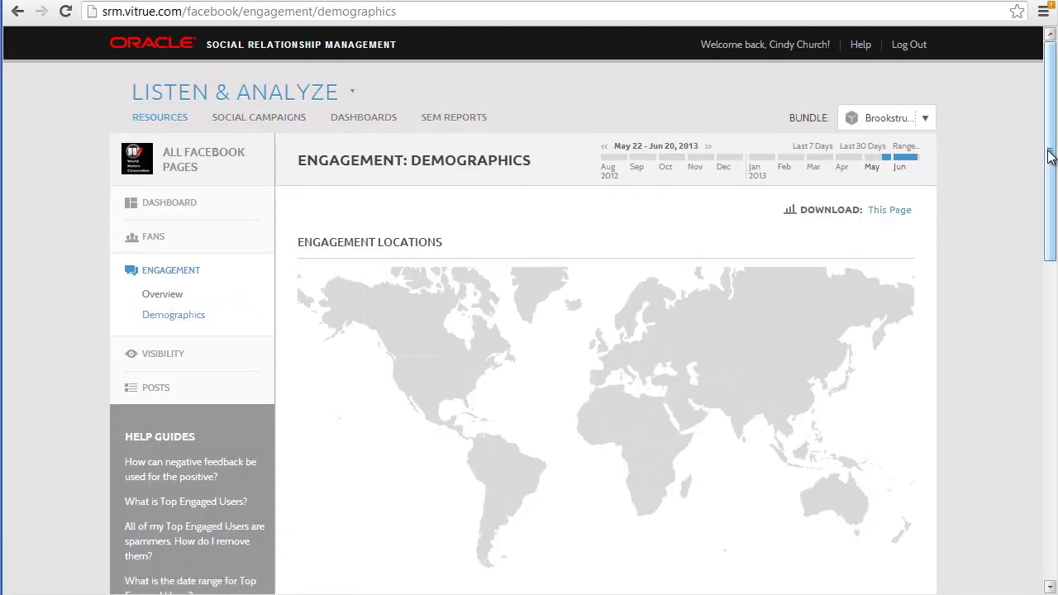
# Scroll the Engagement Demographics map, then open the Visibility overview showing 2,119 impressions
pyautogui.moveTo(1050, 157)
pyautogui.mouseDown()
pyautogui.moveTo(1050, 467)
pyautogui.moveTo(1050, 150)
pyautogui.mouseUp()
pyautogui.click(157, 357)
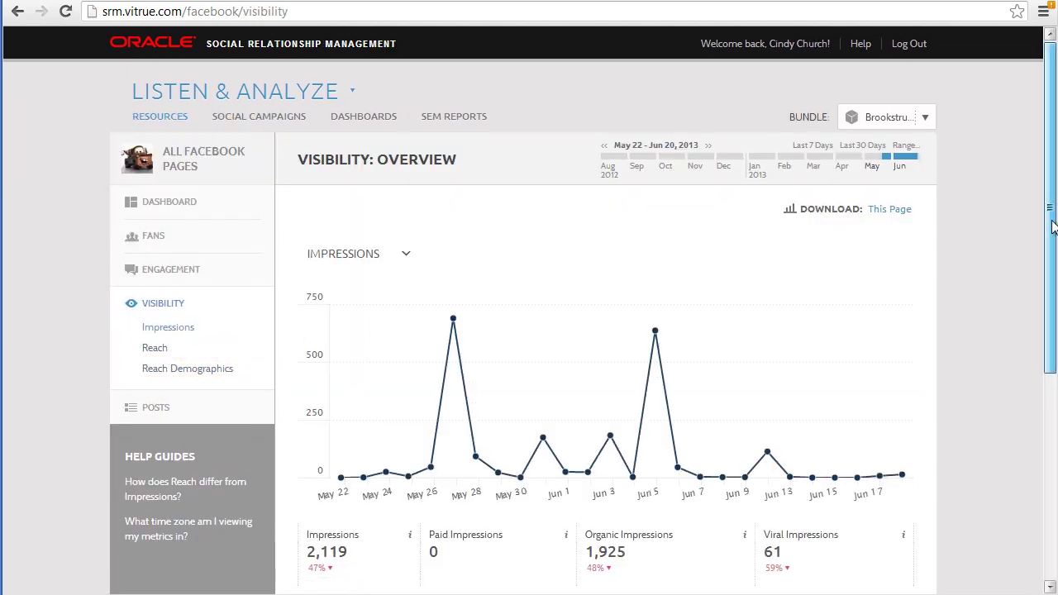
# Open the Posts overview and scroll through its content breakdown and Top Posts
pyautogui.scroll(-2, 1052, 219)
pyautogui.click(148, 336)
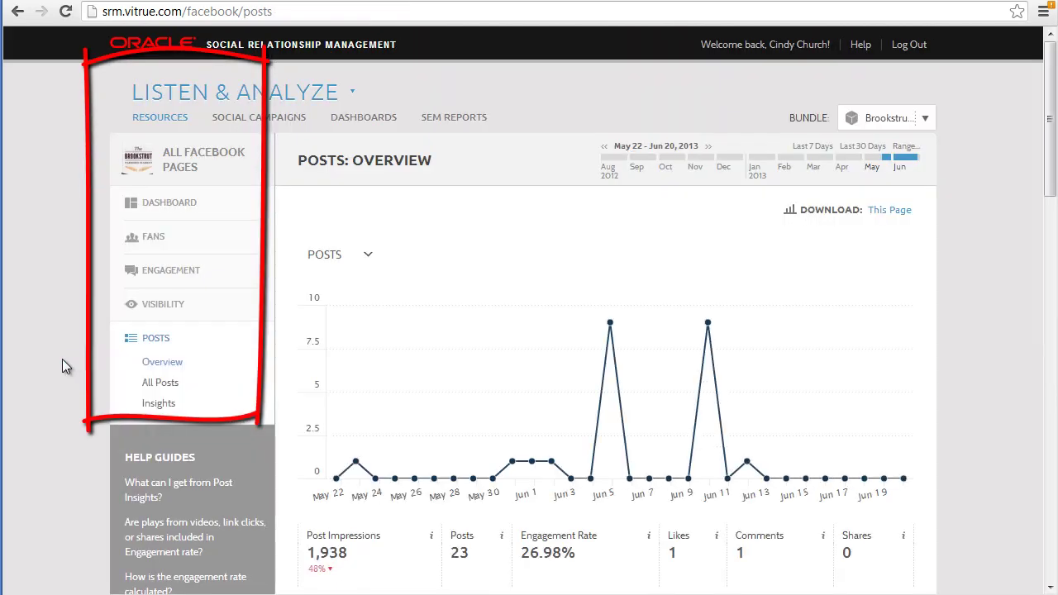
pyautogui.moveTo(1055, 167); pyautogui.dragTo(1051, 279)
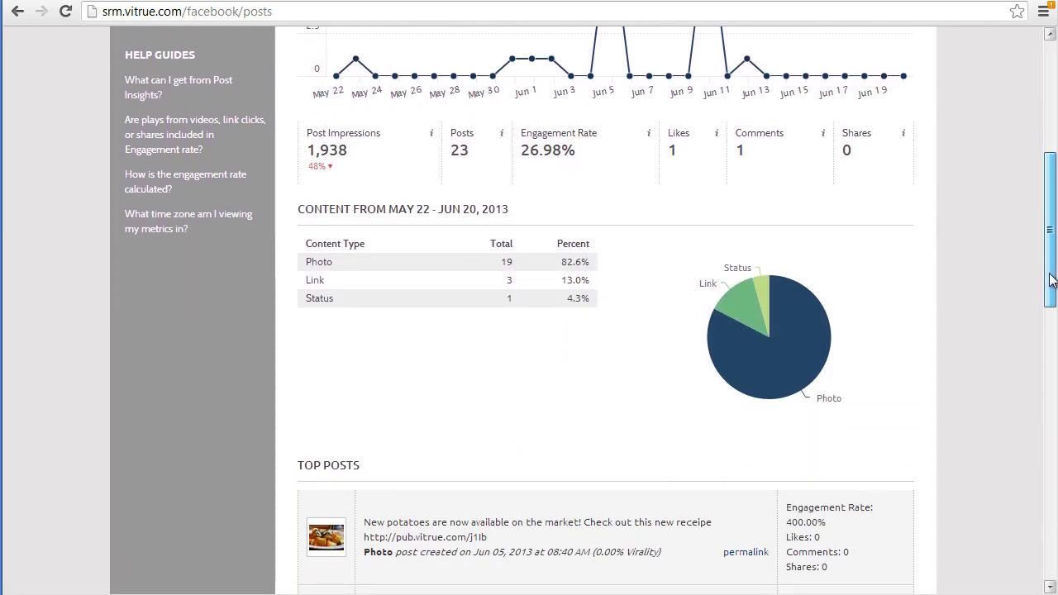
pyautogui.moveTo(1051, 279); pyautogui.dragTo(1052, 543)
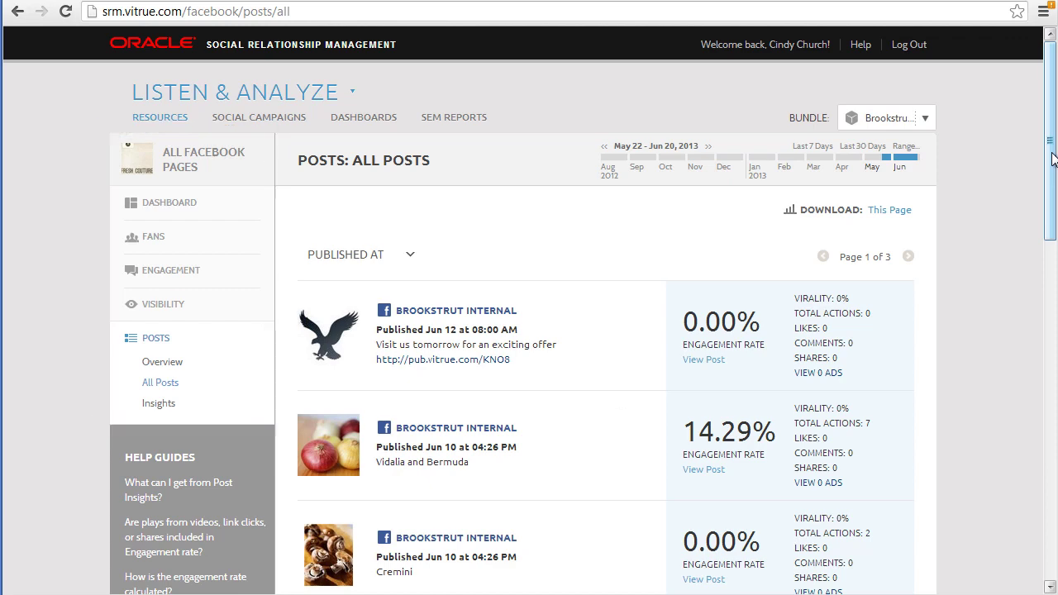
# Scroll down the All Posts list of published posts and engagement rates
pyautogui.moveTo(1053, 159); pyautogui.dragTo(1052, 361)
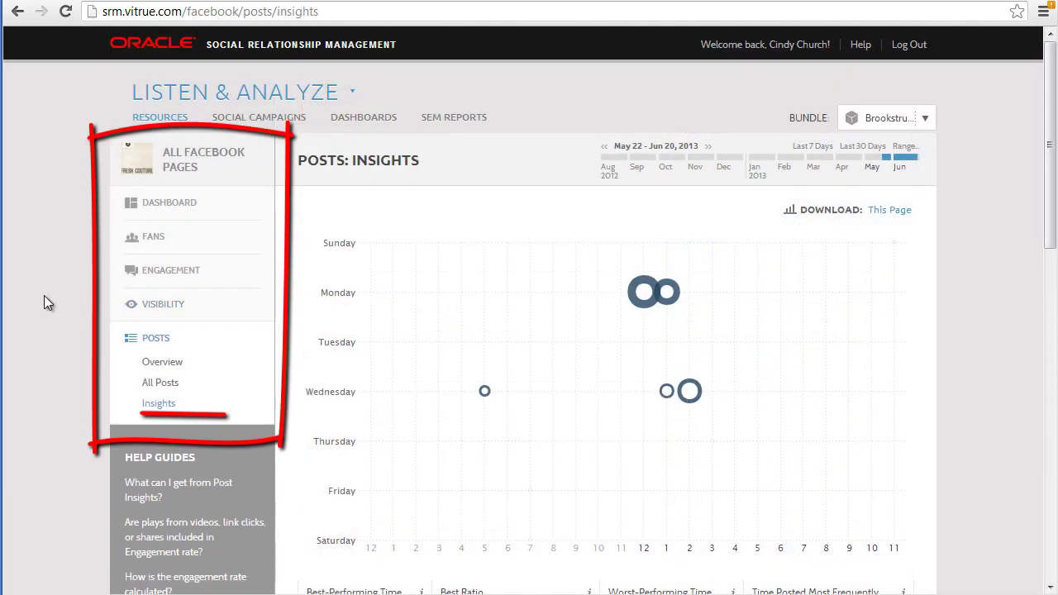